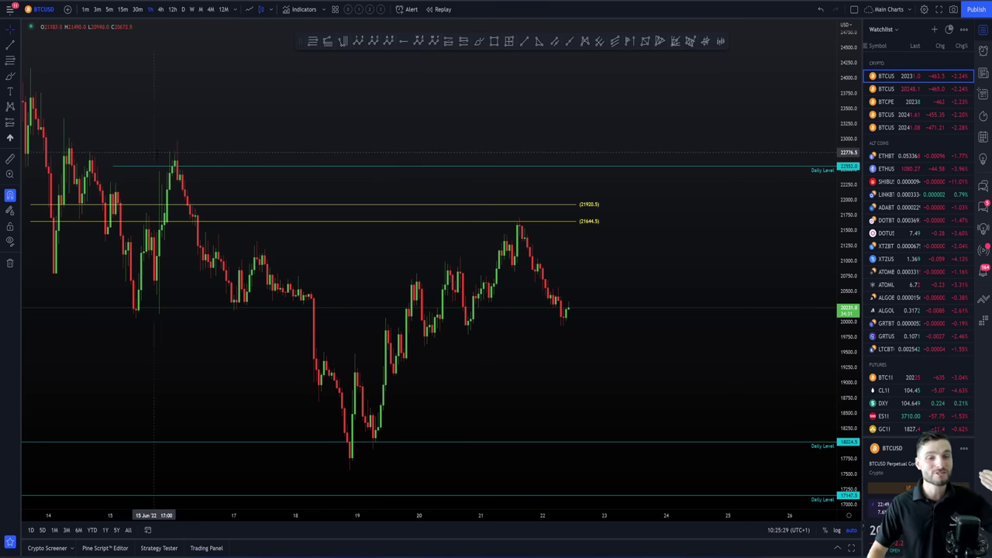
# - Switch from the BTCUSD chart to the YouTube page of the earlier stream
pyautogui.hotkey('alt', 'Tab')
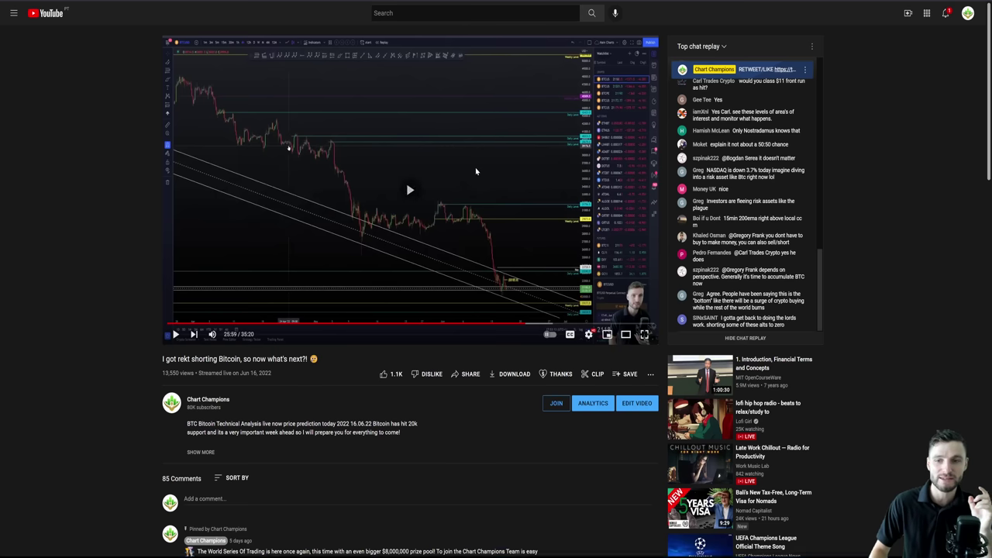
# - View the earlier stream's descending-channel chart full-screen, then return to the BTCUSD 1h chart
pyautogui.doubleClick(475, 166)
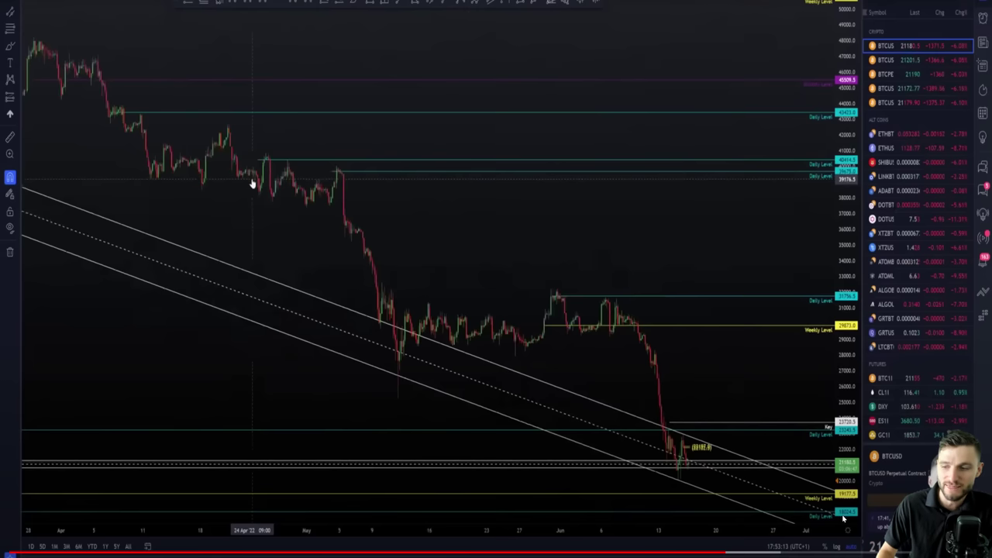
pyautogui.press('Escape')
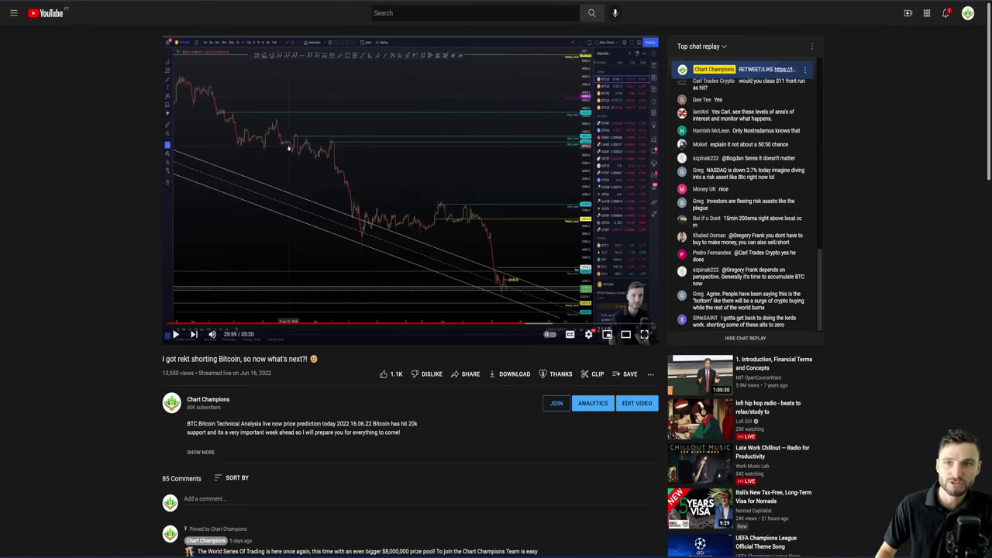
pyautogui.hotkey('alt', 'Tab')
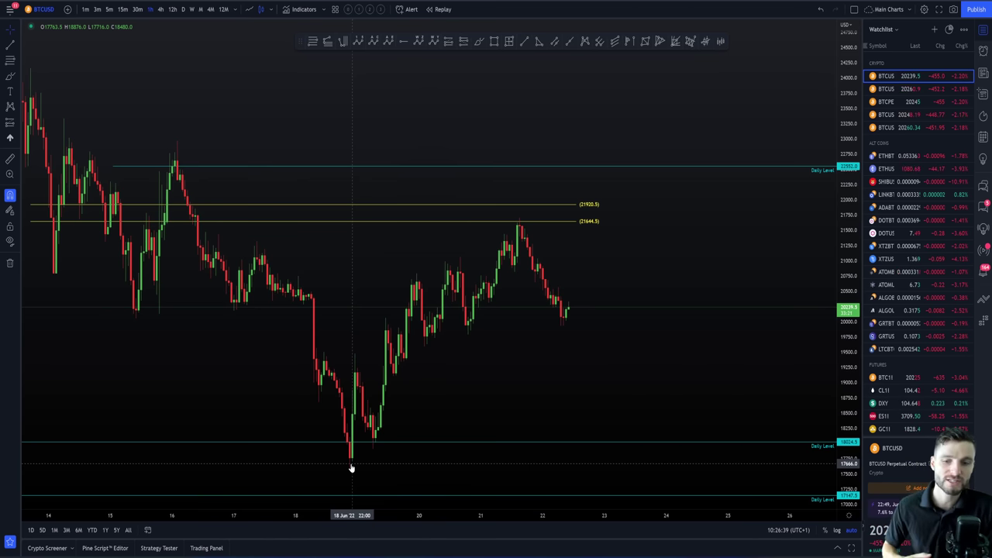
# - Measure the 1769.5 (9.99%) rebound from the June 19 candle low to the wick high, then clear it
pyautogui.scroll(5, 351, 468)
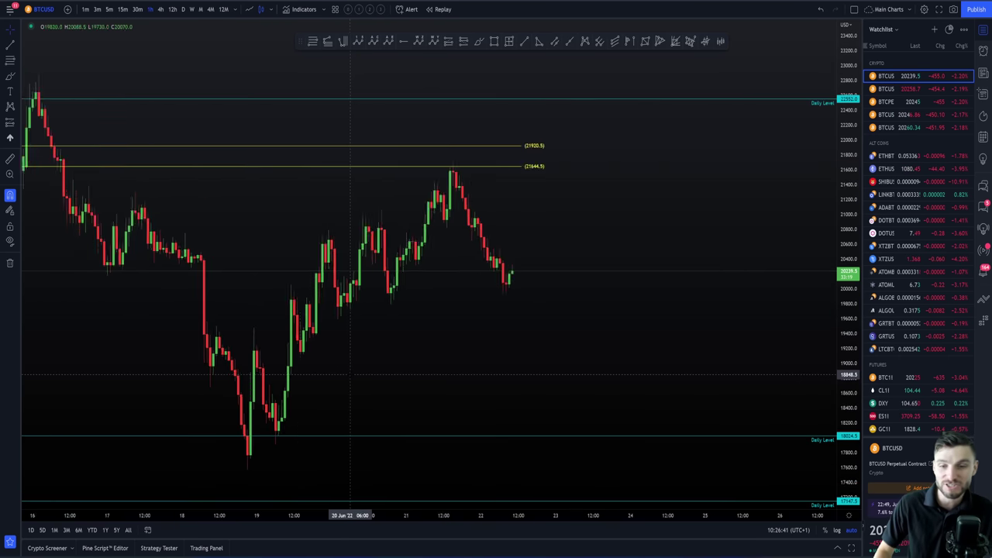
pyautogui.scroll(3, 310, 349)
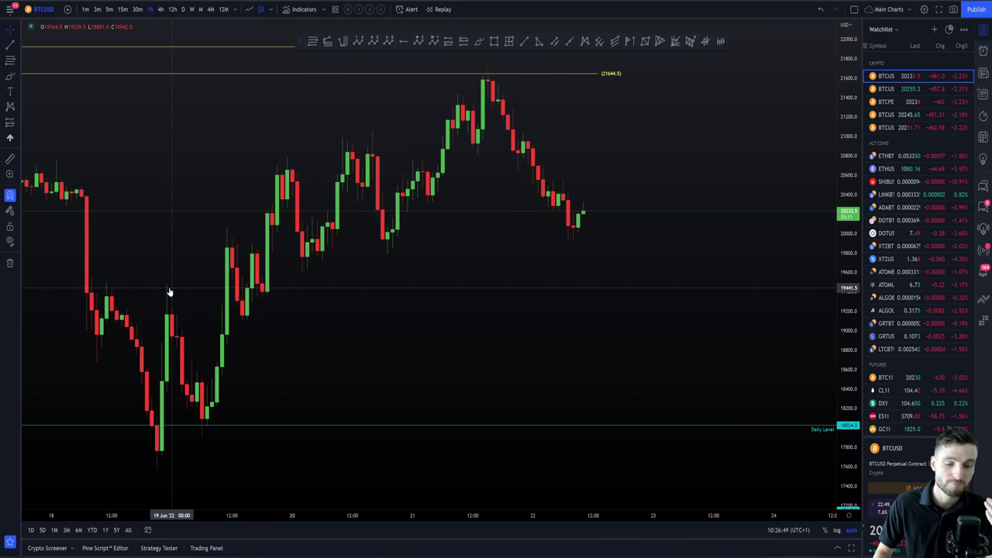
pyautogui.keyDown('shift'); pyautogui.click(160, 456); pyautogui.keyUp('shift')
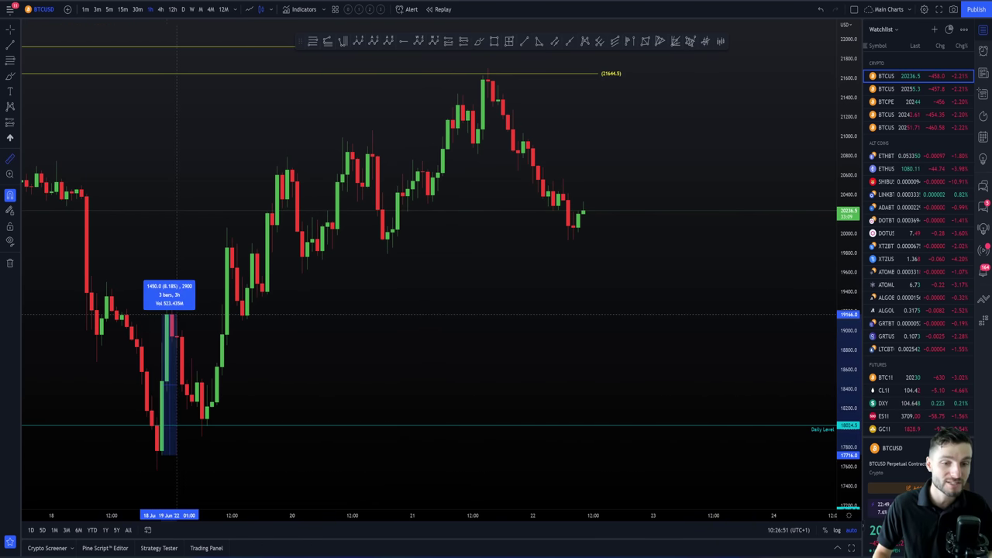
pyautogui.click(170, 284)
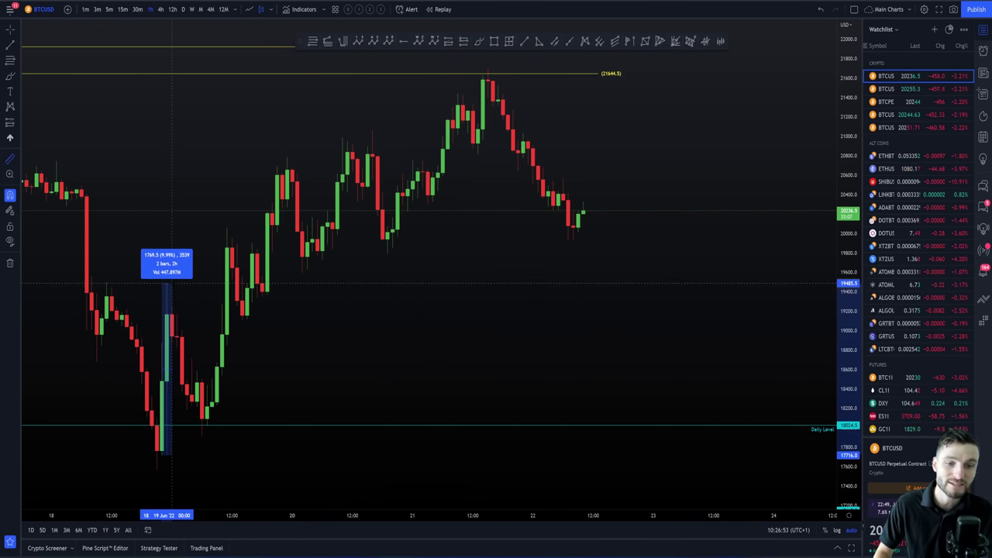
pyautogui.click(173, 406)
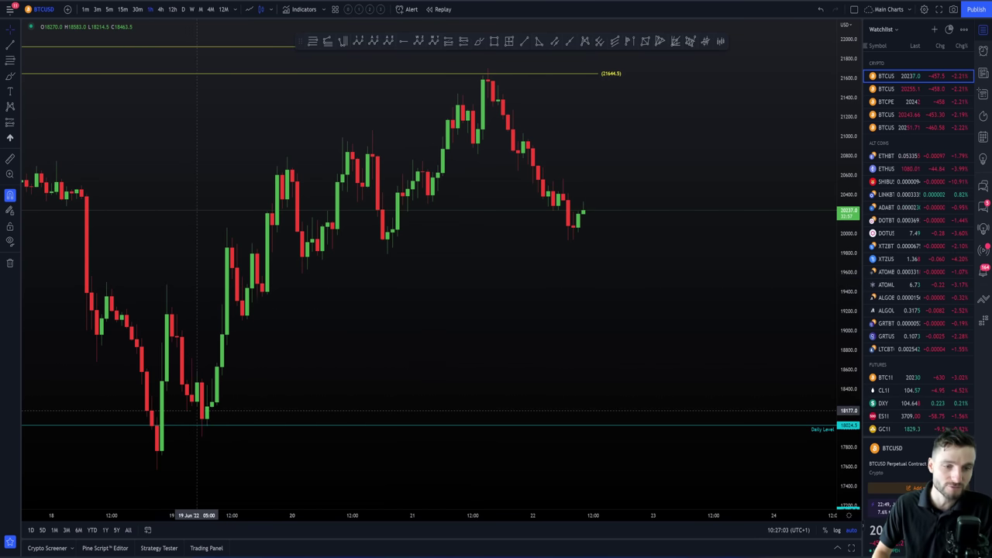
pyautogui.scroll(2, 199, 333)
# - Place a long near 18204 with stop near 17505, targeting 21644.5 for a 4.91 risk/reward
pyautogui.moveTo(200, 334); pyautogui.dragTo(346, 332)
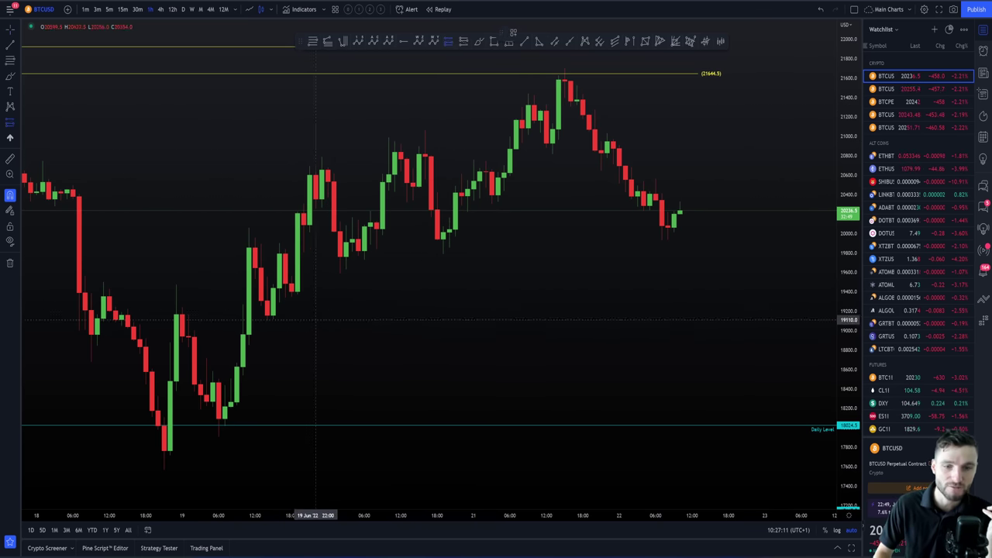
pyautogui.click(231, 407)
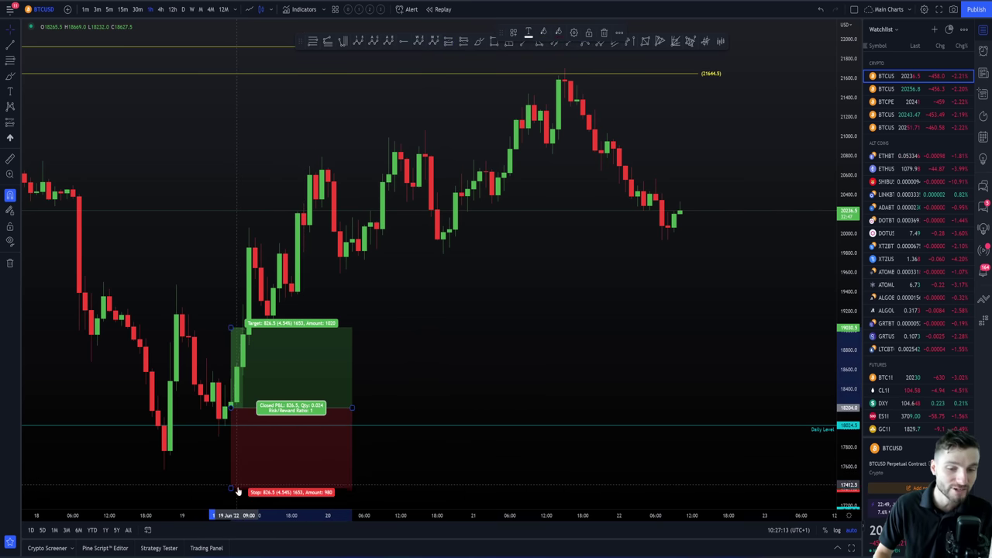
pyautogui.moveTo(231, 489); pyautogui.dragTo(229, 476)
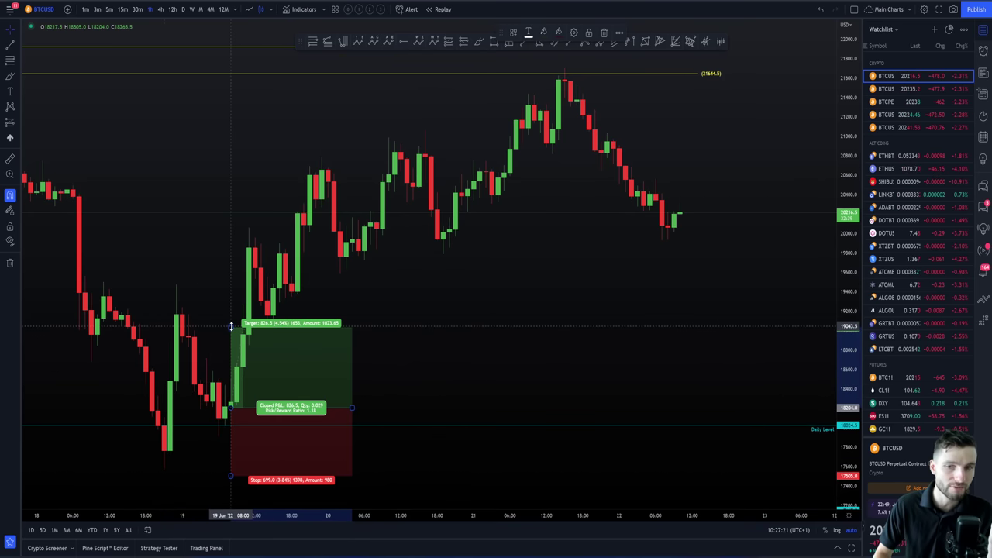
pyautogui.moveTo(235, 334); pyautogui.dragTo(402, 73)
pyautogui.scroll(-5, 540, 293)
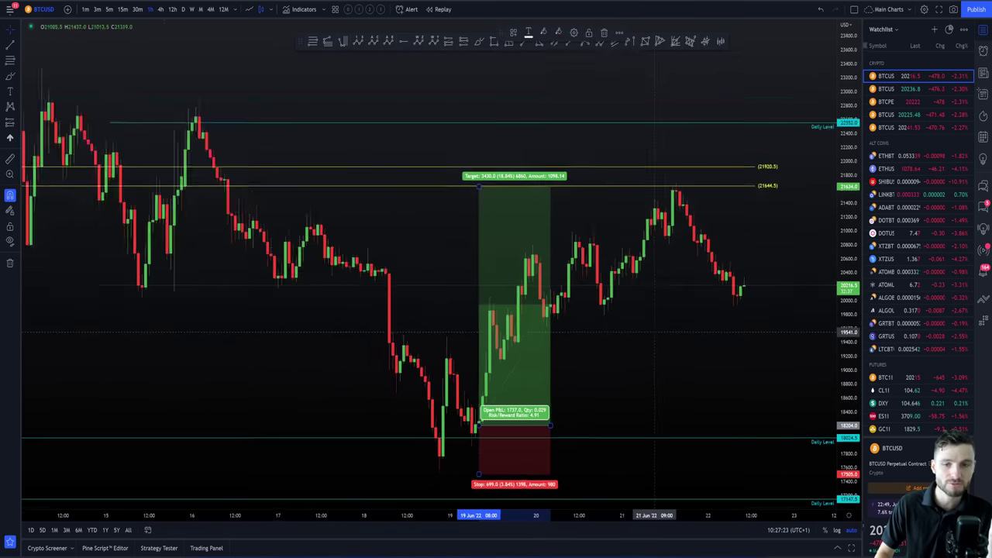
pyautogui.scroll(-3, 638, 335)
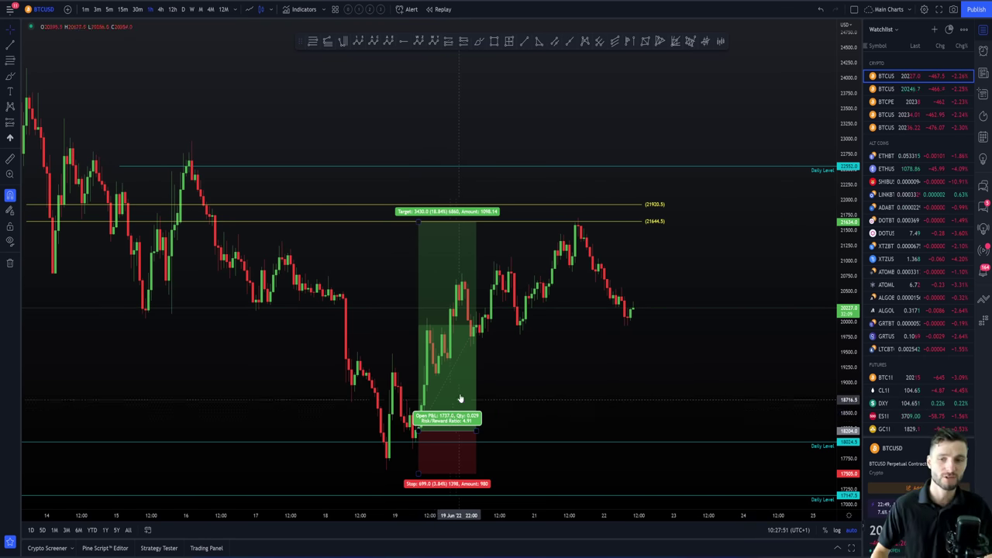
# - Delete the long position drawing and zoom out to view the yellow levels and daily lines
pyautogui.click(450, 279)
pyautogui.press('Delete')
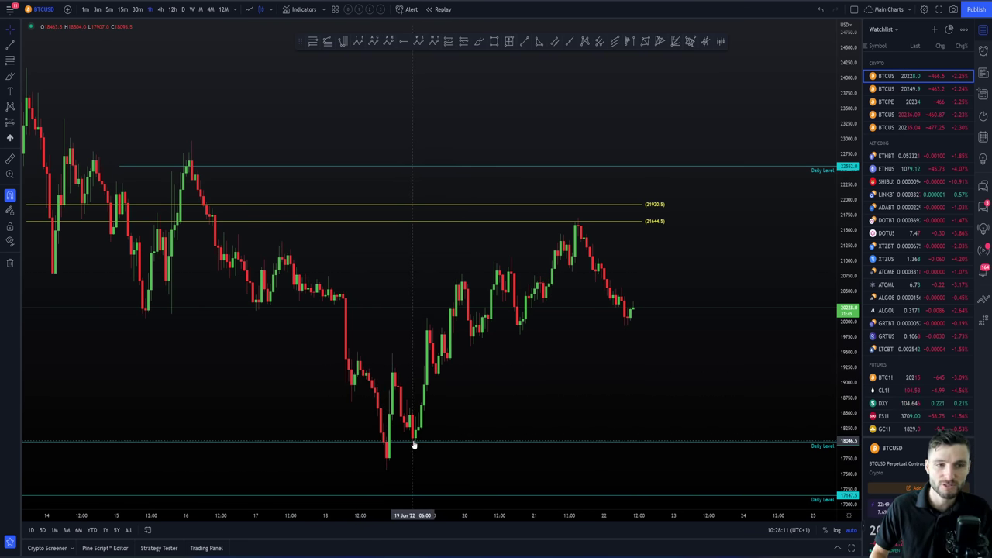
pyautogui.scroll(-2, 430, 419)
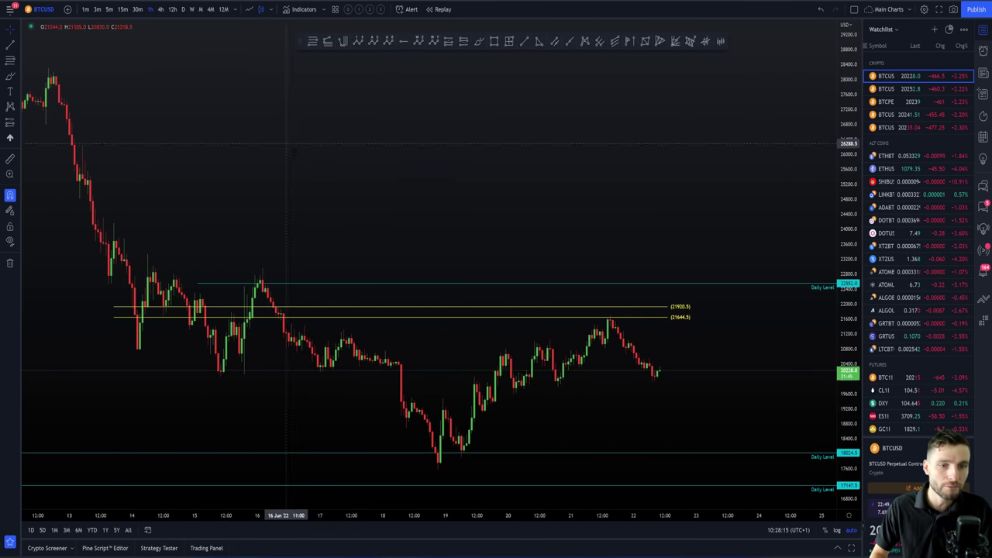
pyautogui.hscroll(2, 271, 155)
pyautogui.hscroll(3, 271, 156)
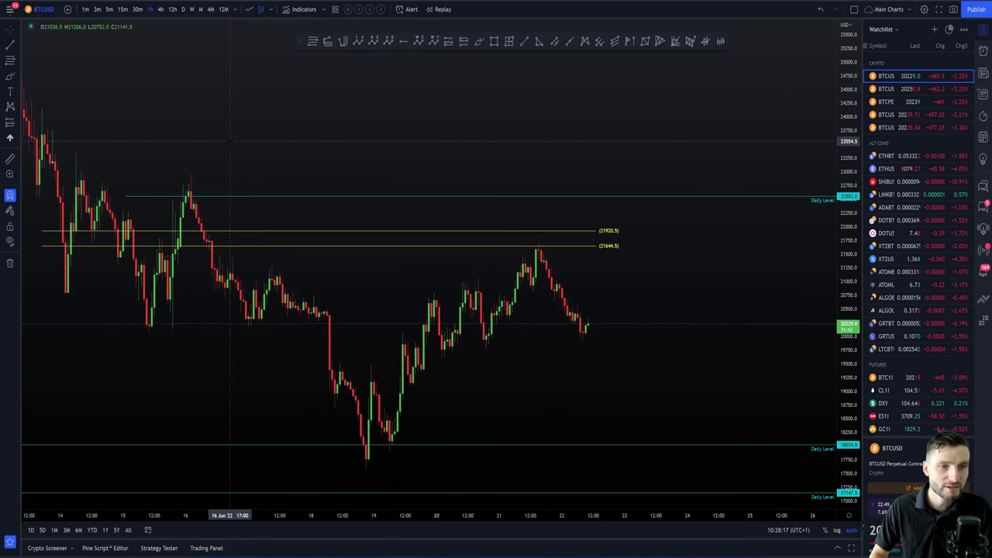
# - Extend the yellow 21920.5/21644.5 level drawing slightly right, then switch to 4-hour candles
pyautogui.click(42, 109)
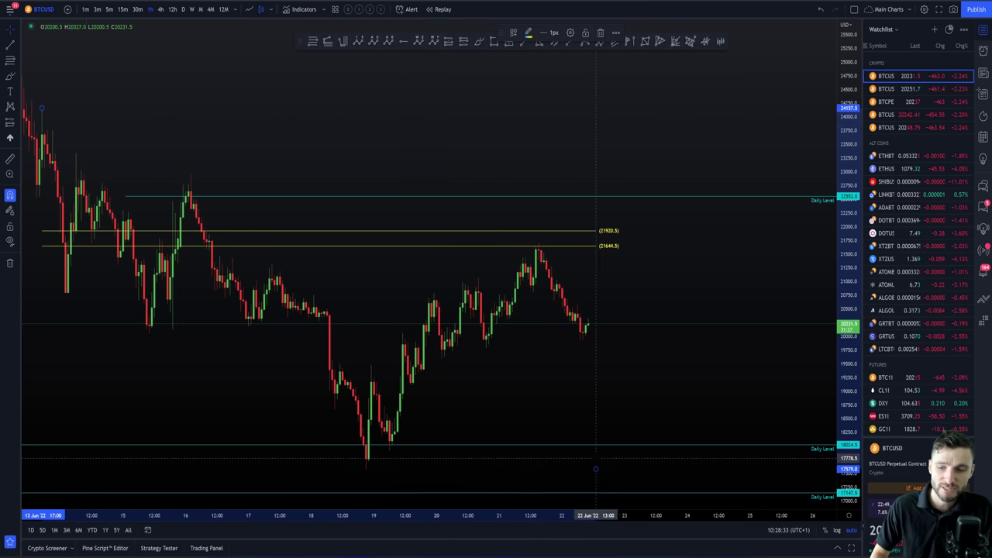
pyautogui.moveTo(596, 470); pyautogui.dragTo(602, 469)
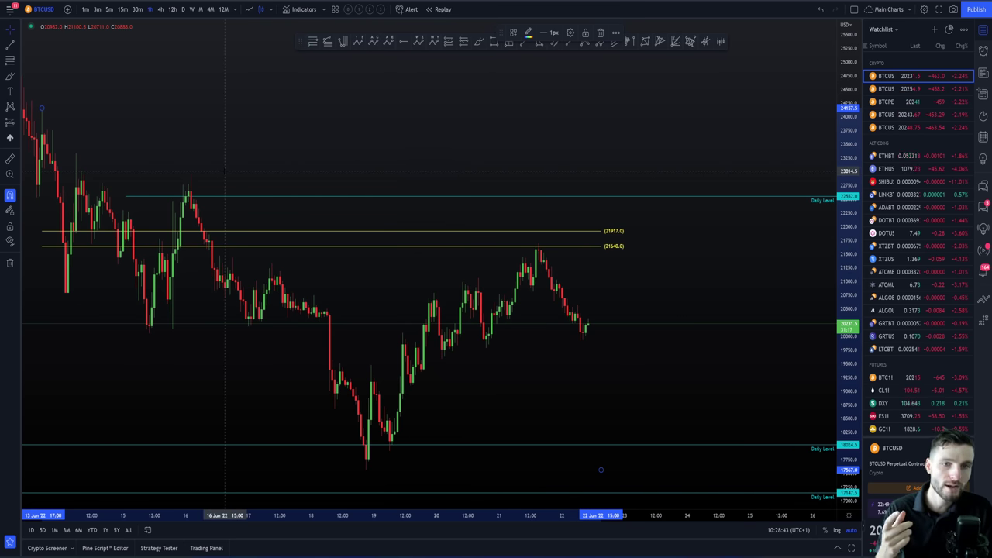
pyautogui.click(160, 9)
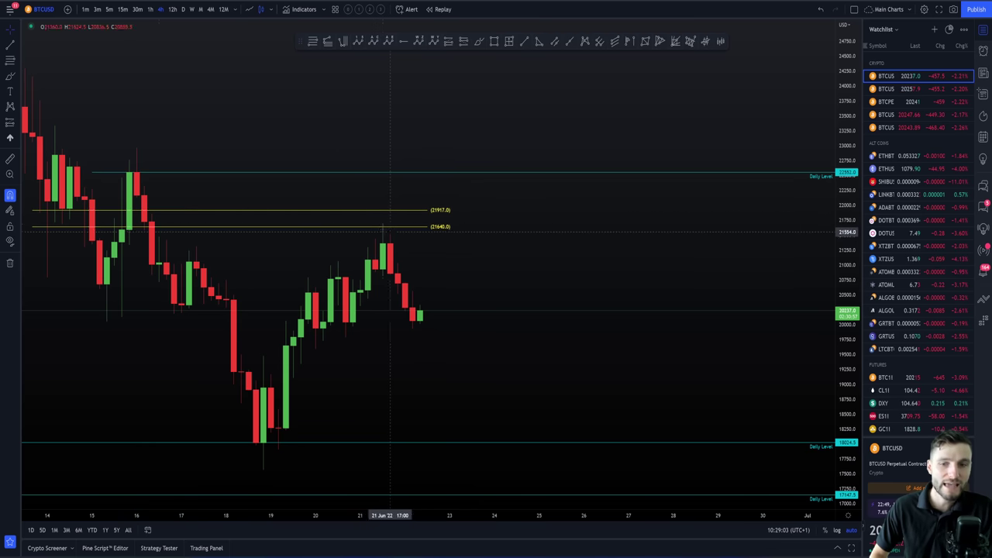
# - Go back to 1-hour candles, zoom out, and select the yellow 21640 level line
pyautogui.click(150, 9)
pyautogui.scroll(-5, 628, 287)
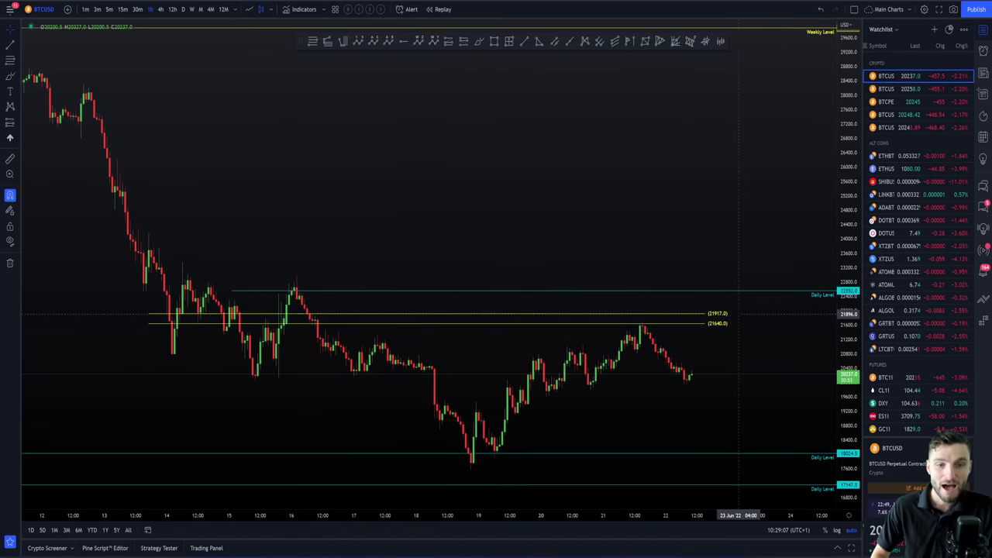
pyautogui.moveTo(628, 287); pyautogui.dragTo(613, 289)
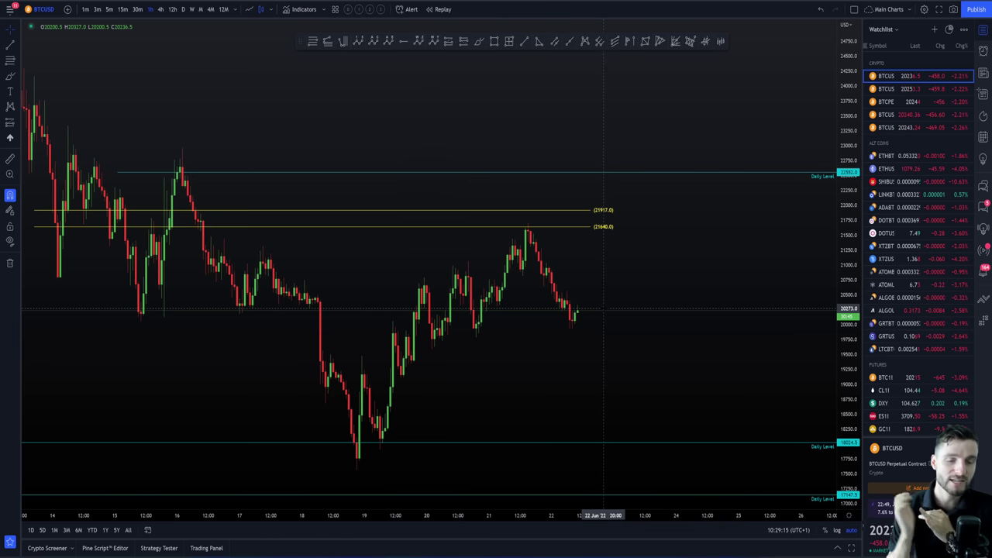
pyautogui.click(523, 230)
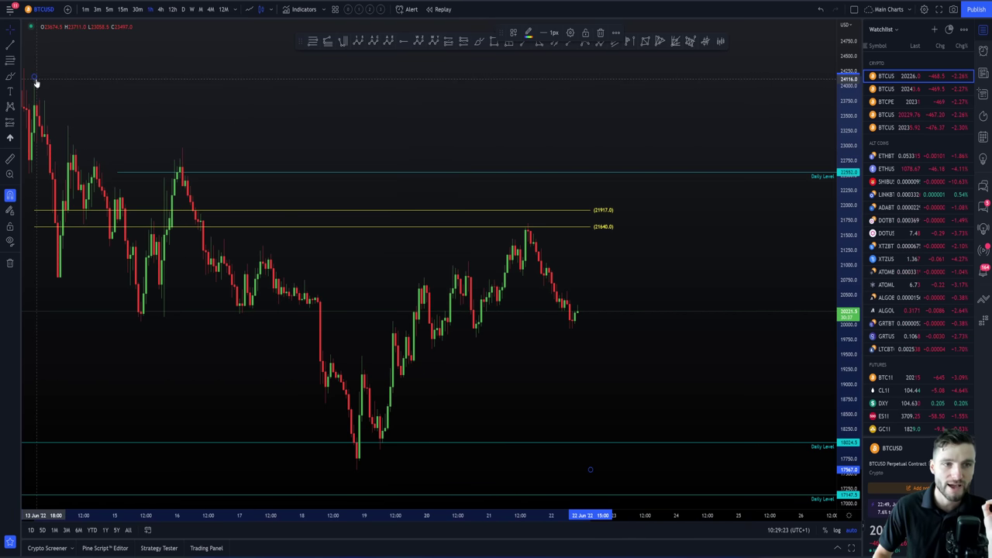
pyautogui.click(60, 82)
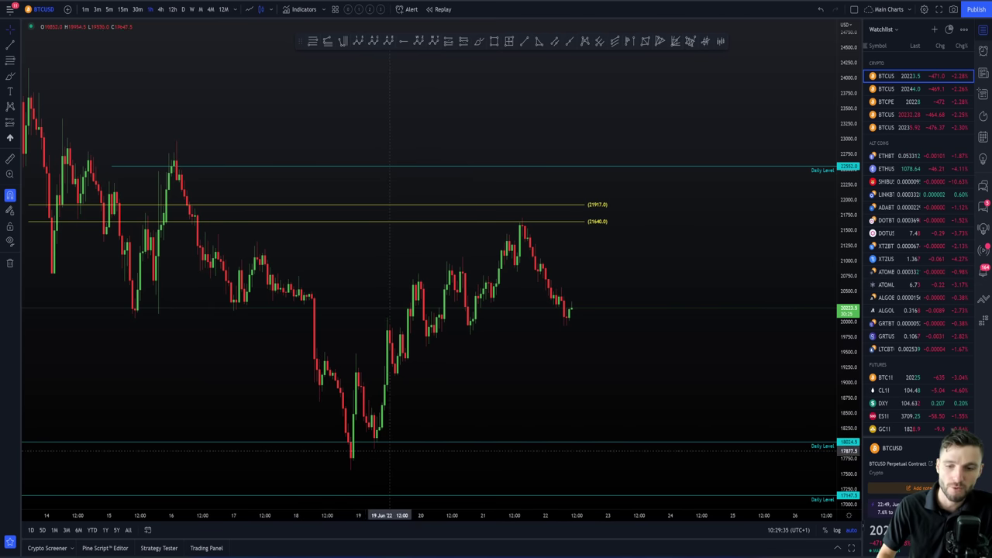
pyautogui.hscroll(2, 493, 396)
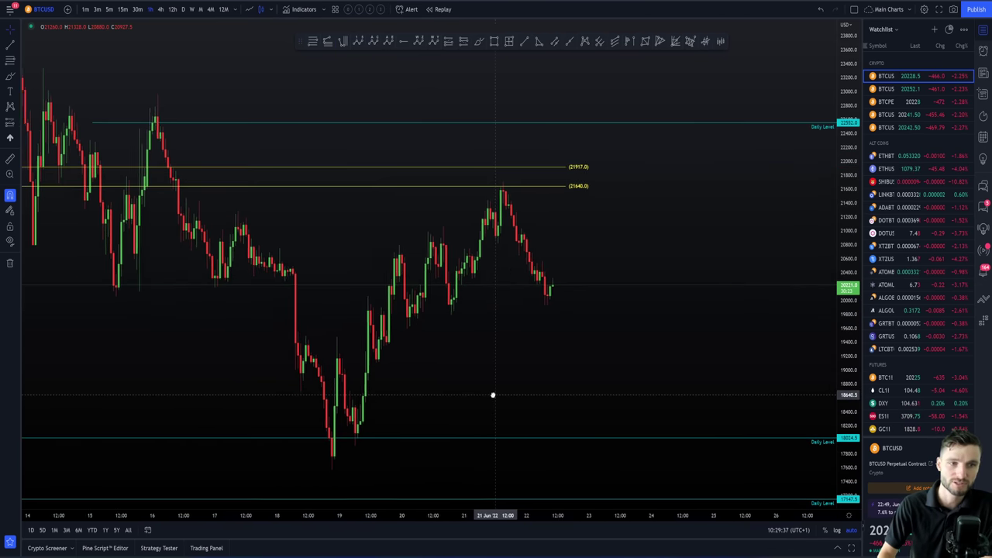
pyautogui.moveTo(494, 396); pyautogui.dragTo(483, 394)
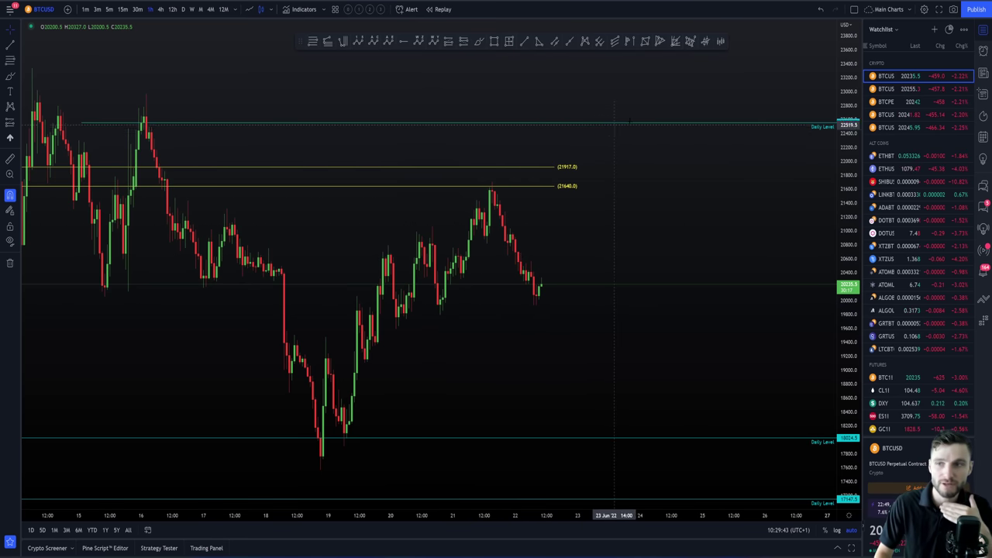
pyautogui.moveTo(697, 212); pyautogui.dragTo(708, 212)
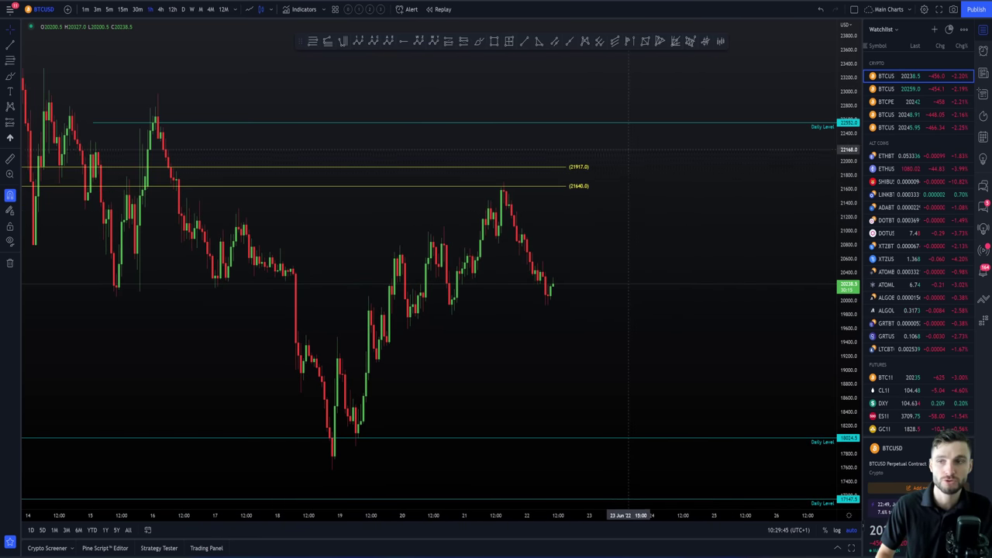
pyautogui.moveTo(630, 150); pyautogui.dragTo(653, 190)
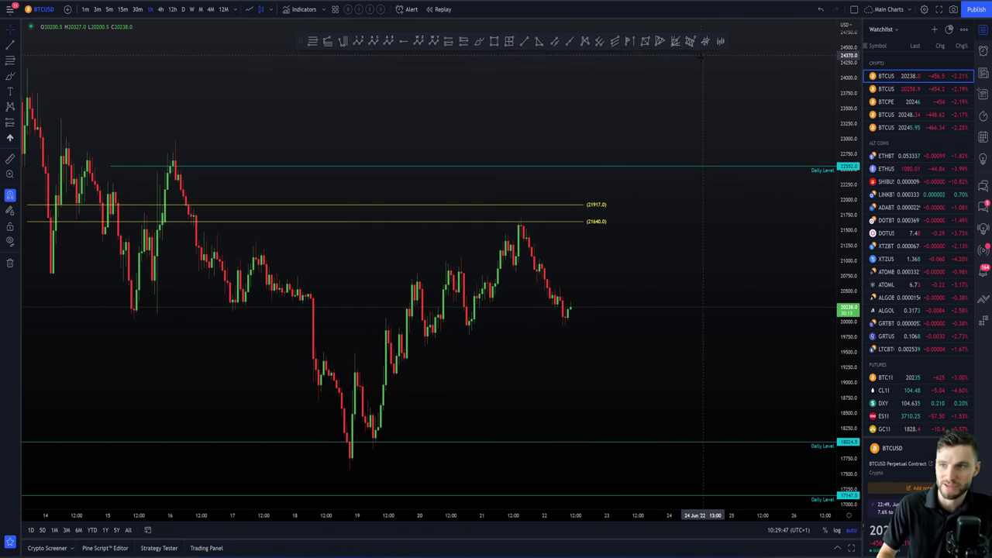
# - Draw a fixed-range volume profile from the latest candles back to 15 June
pyautogui.click(630, 42)
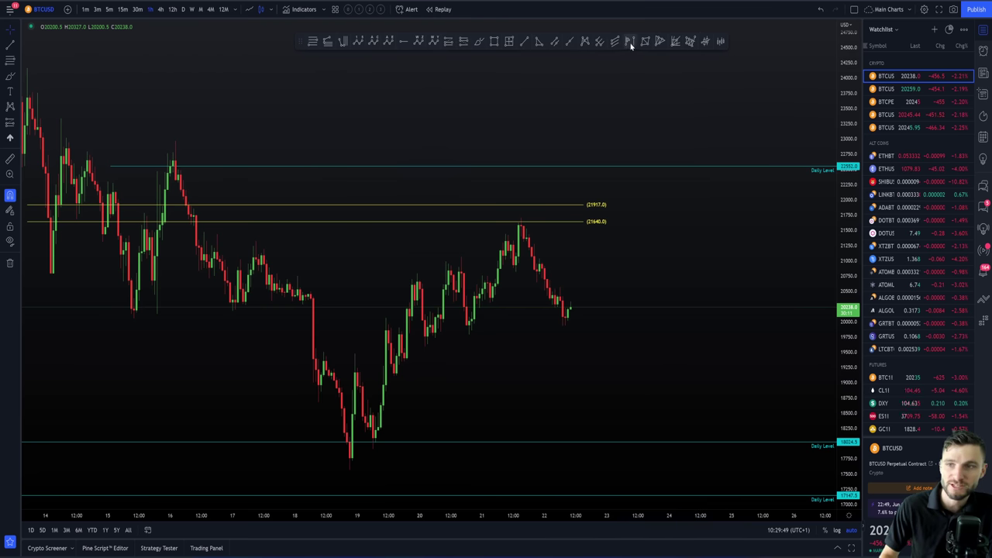
pyautogui.click(570, 265)
pyautogui.scroll(-2, 404, 198)
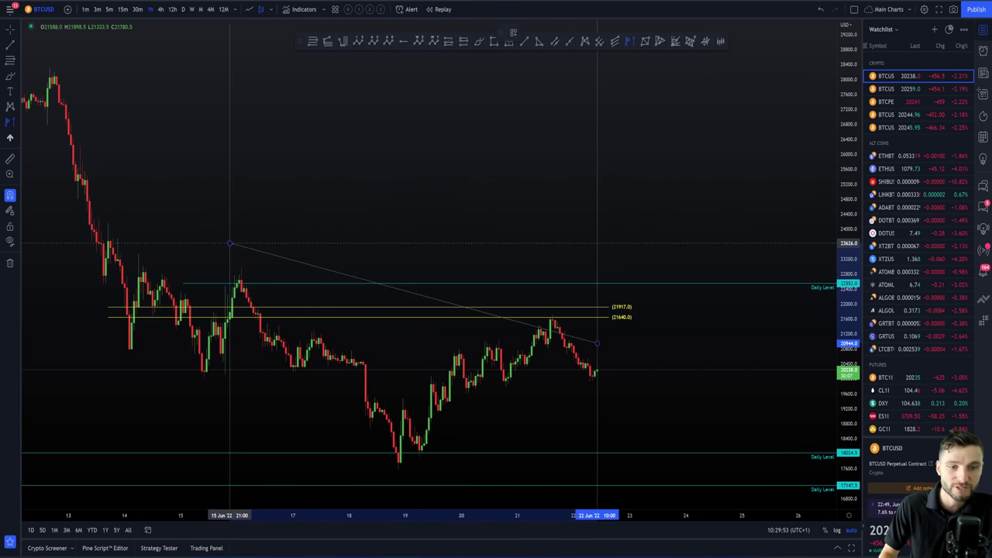
pyautogui.click(109, 264)
pyautogui.moveTo(287, 186); pyautogui.dragTo(207, 183)
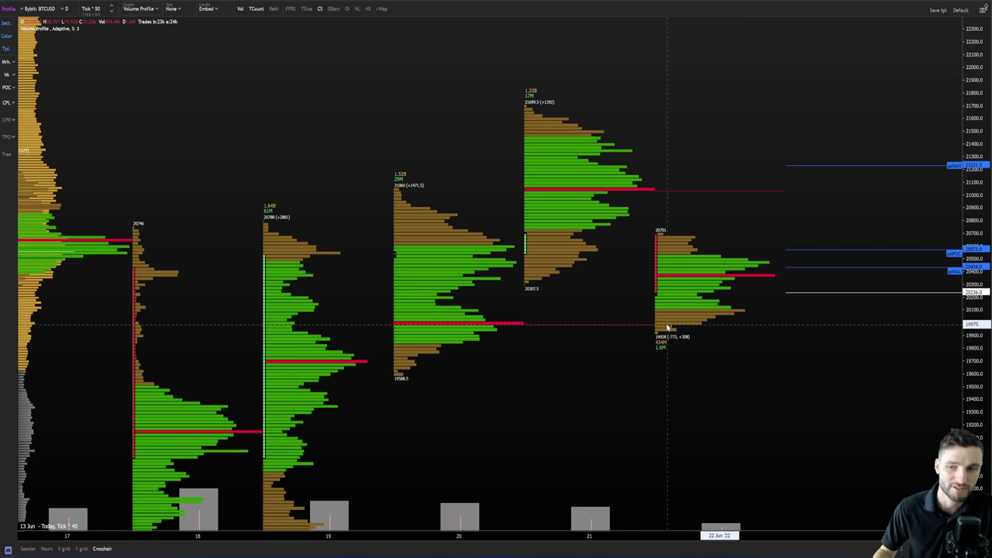
# - Pan the Exocharts BTCUSD daily volume profiles left to show 17 to 22 June
pyautogui.moveTo(667, 327); pyautogui.dragTo(631, 328)
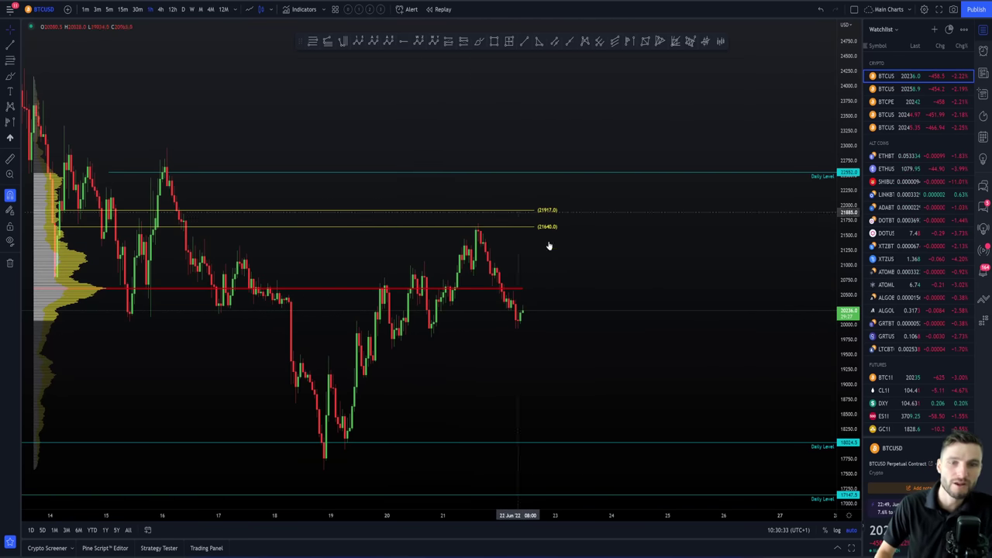
# - Pan the 1-hour BTCUSD chart slightly left, showing price near 20247 below the point-of-control line
pyautogui.moveTo(568, 317); pyautogui.dragTo(551, 324)
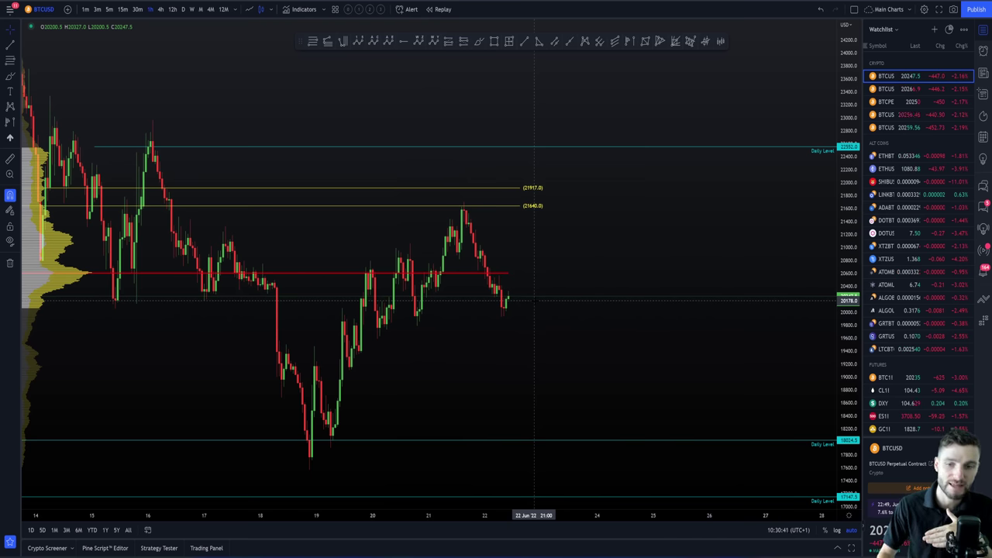
# - Draw a pair of support lines from the 18 June low up to a slightly higher level
pyautogui.click(312, 41)
pyautogui.click(309, 469)
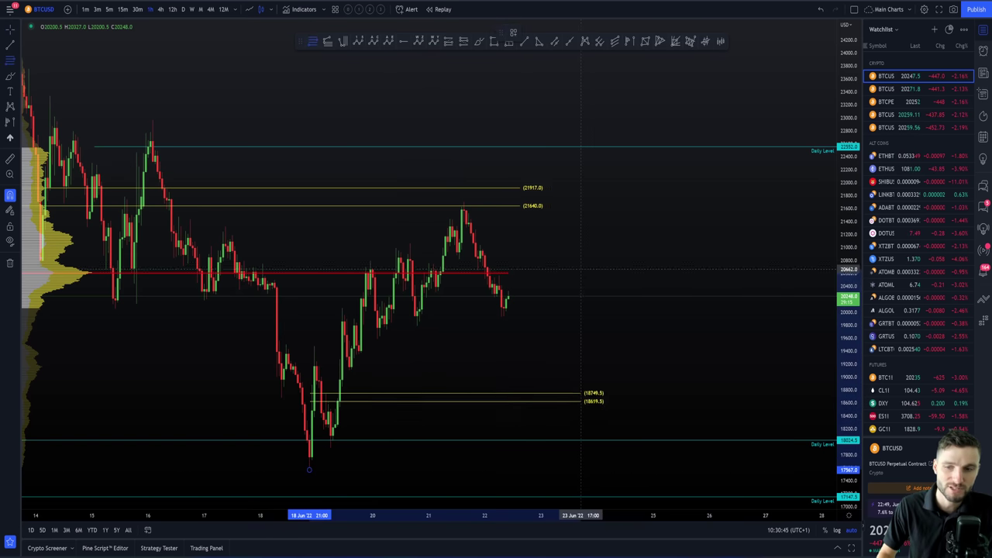
pyautogui.click(608, 201)
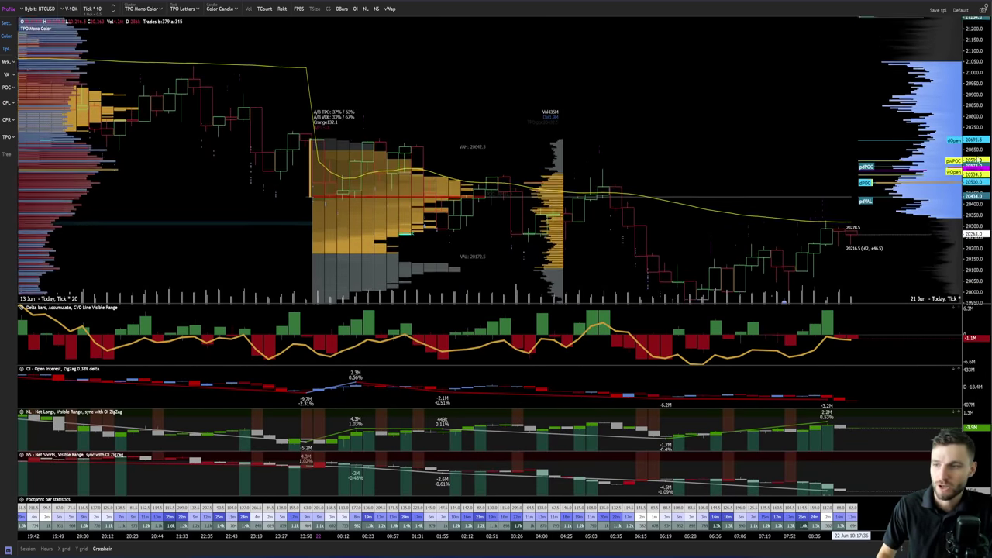
# - Zoom into the 30m delta-cluster footprint chart and pan to the latest bars
pyautogui.scroll(5, 658, 123)
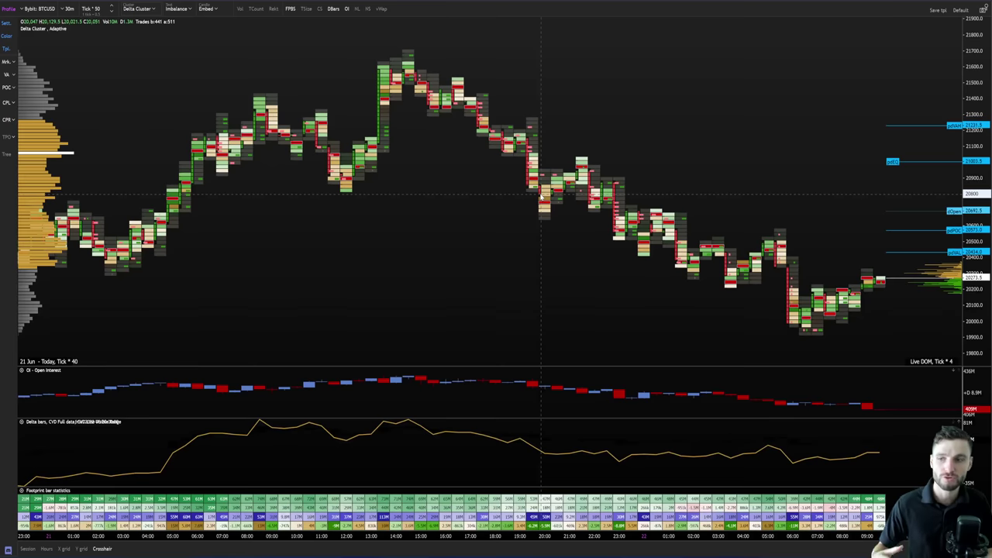
pyautogui.moveTo(667, 191); pyautogui.dragTo(435, 235)
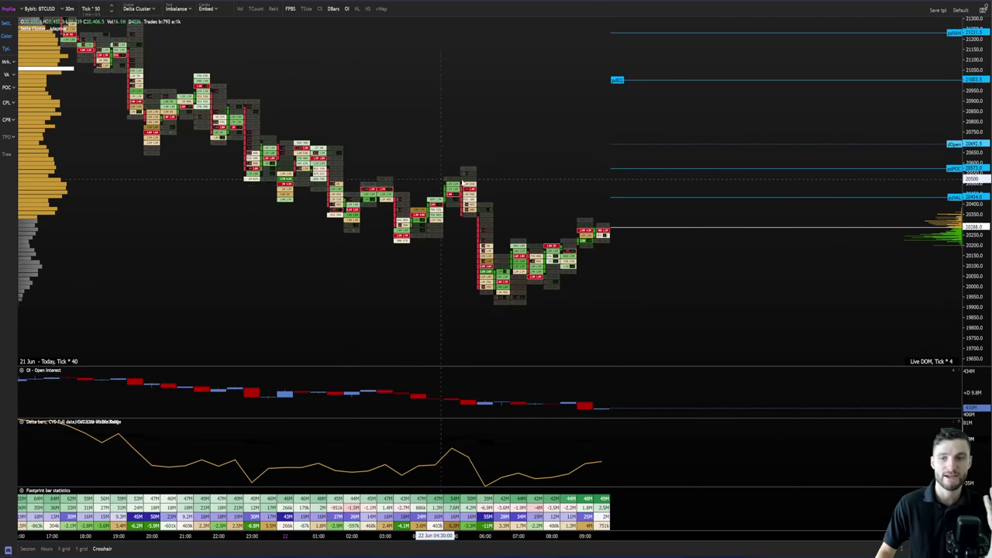